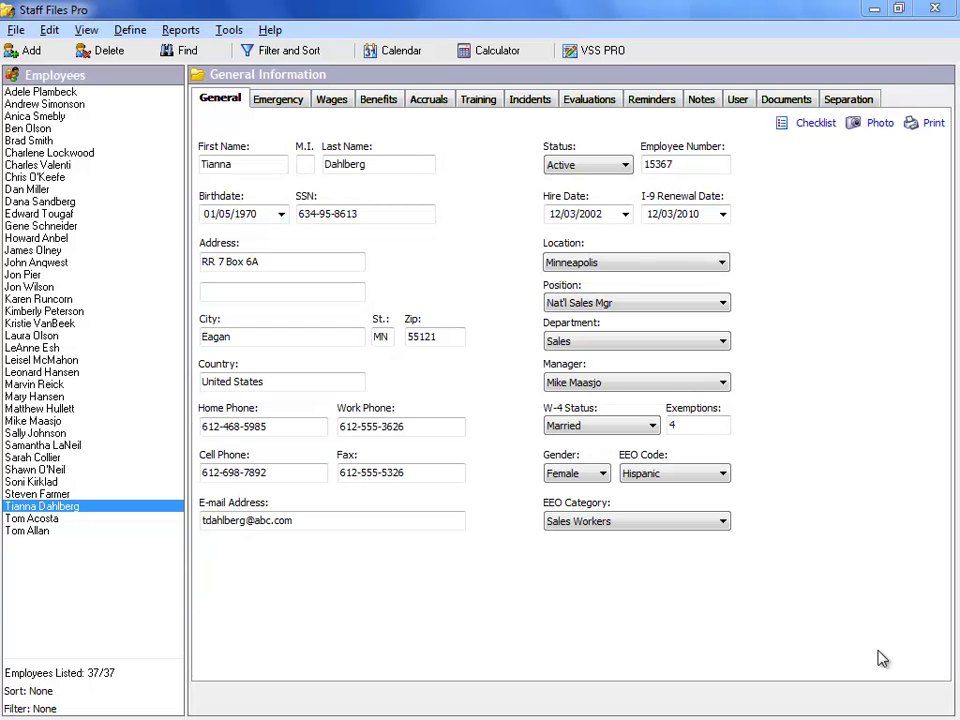
- Add Omaha as a new entry in the company locations list
click(150, 33)
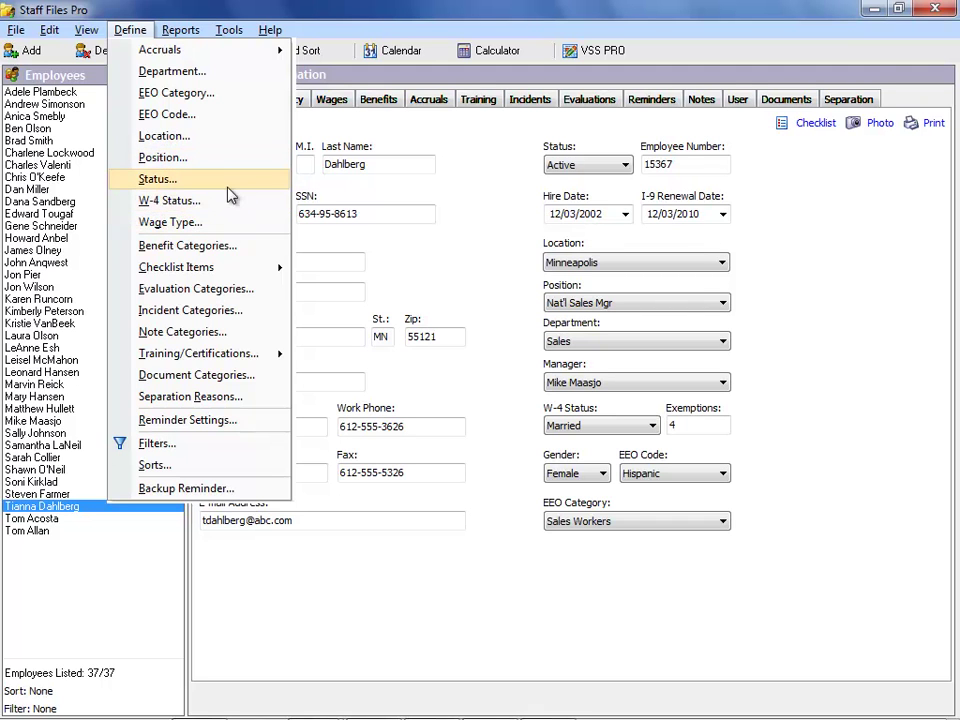
click(215, 137)
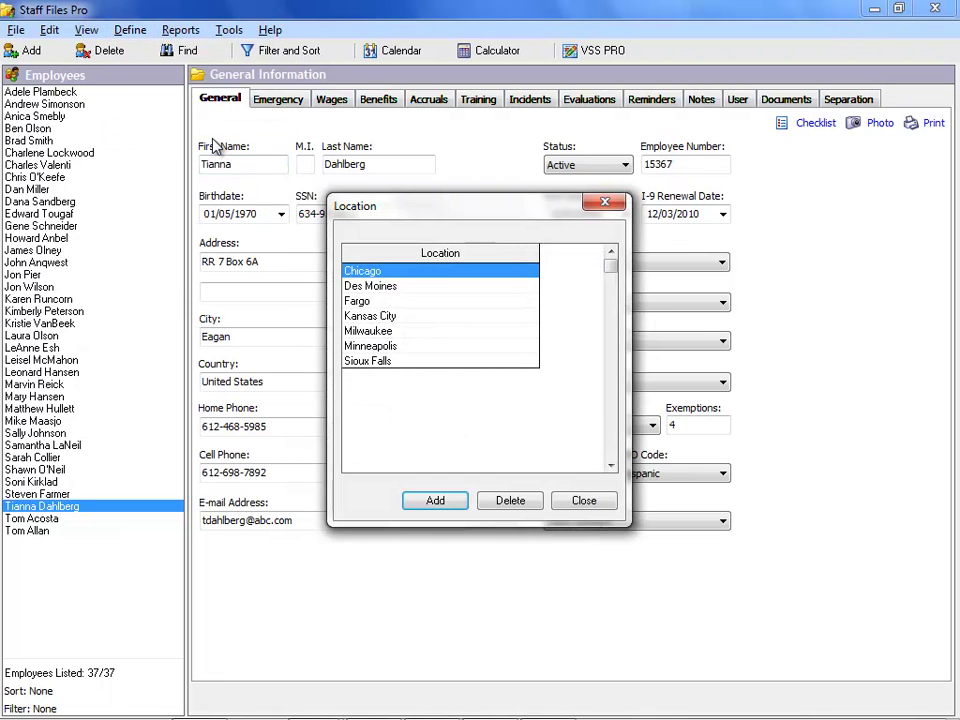
click(435, 500)
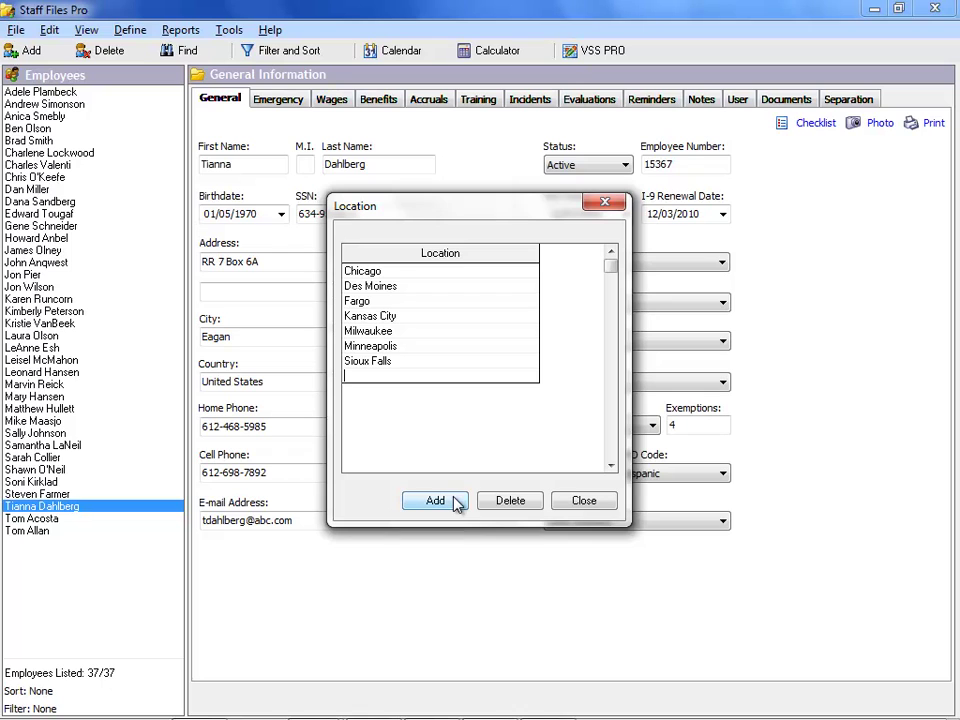
text(Omaha)
key(Return)
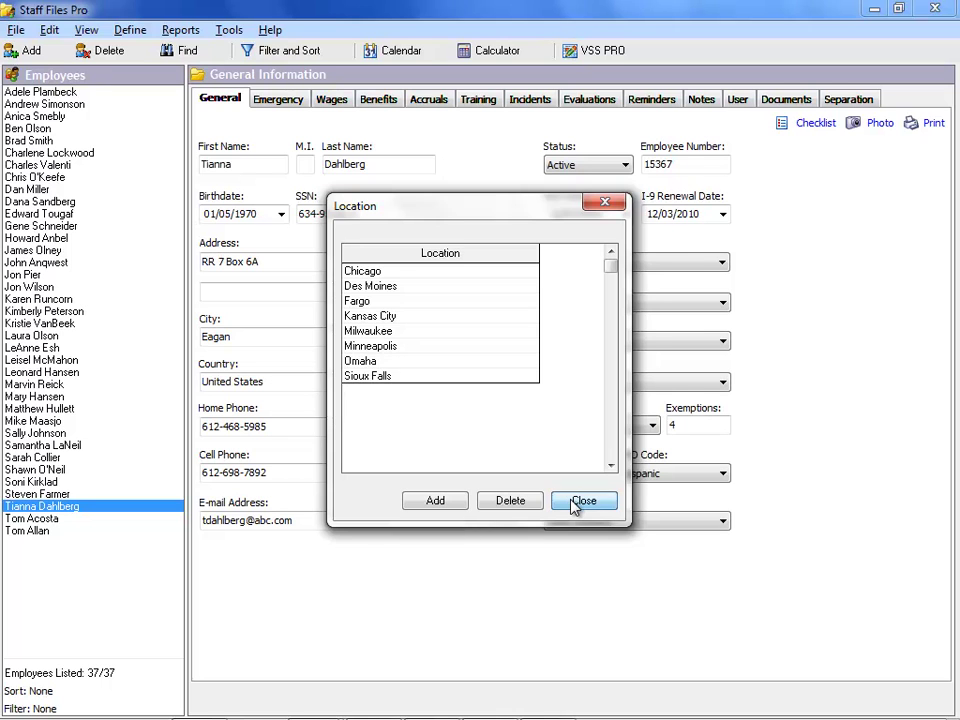
click(576, 503)
click(140, 32)
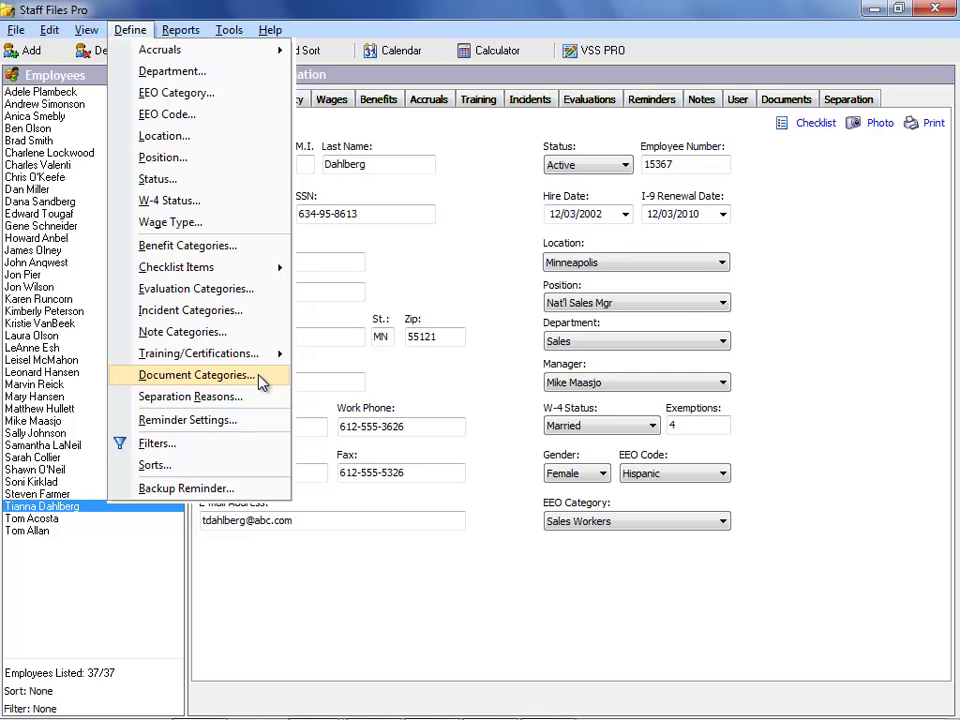
mouse_move(176, 267)
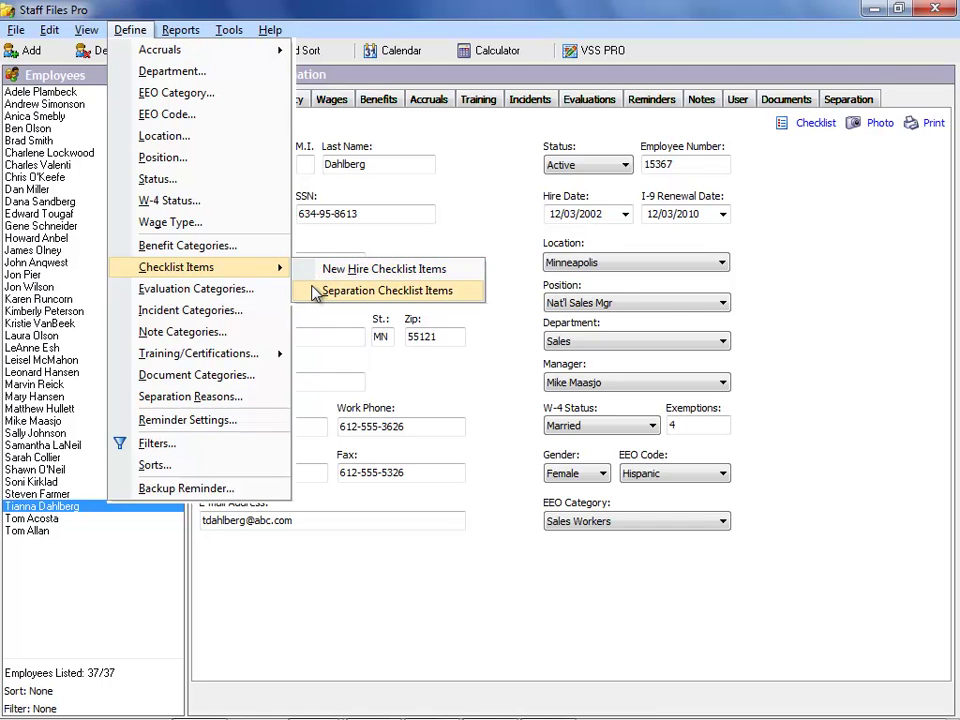
- Dismiss the checklist options and return to the Define lists to find Reminder Settings
click(142, 36)
click(131, 30)
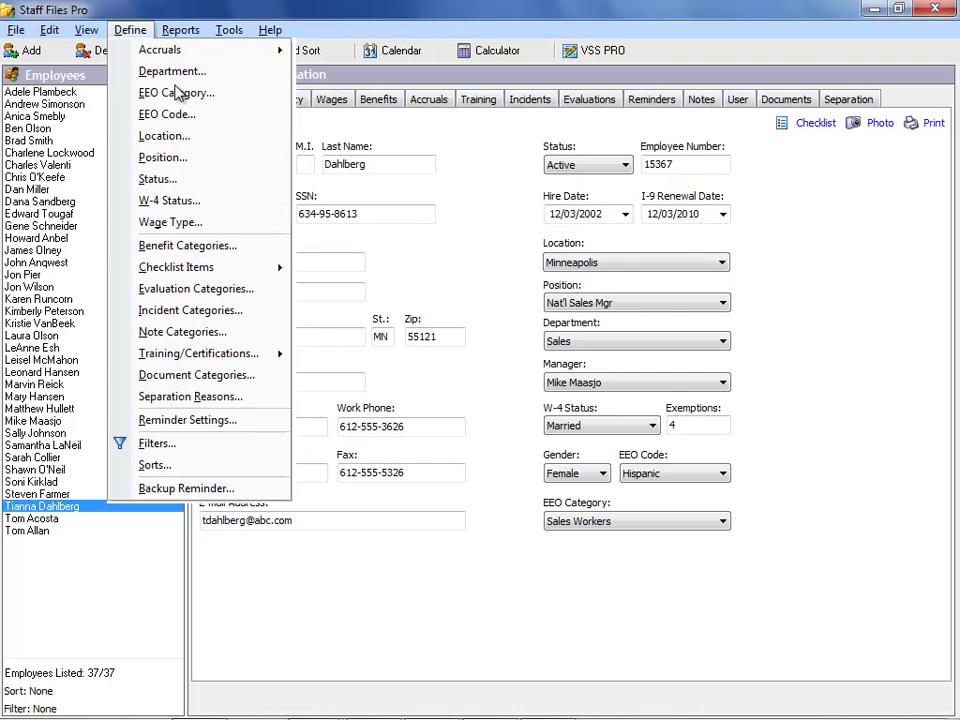
- Set I-9 Renewals reminders to 15 days in advance and save the reminder settings
click(241, 426)
text(3)
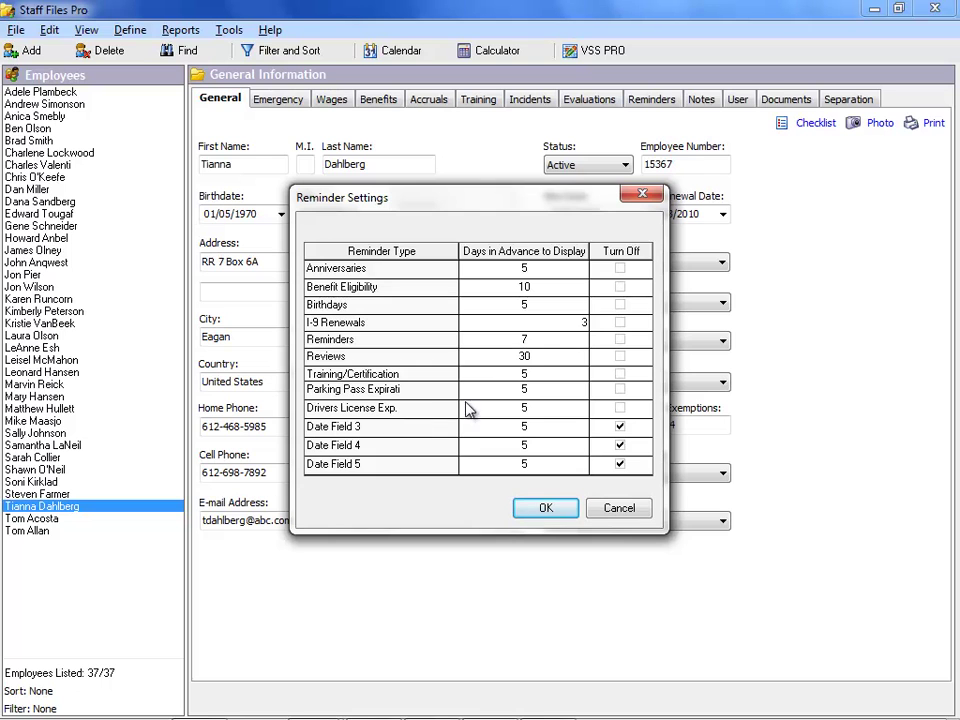
text(15)
key(Return)
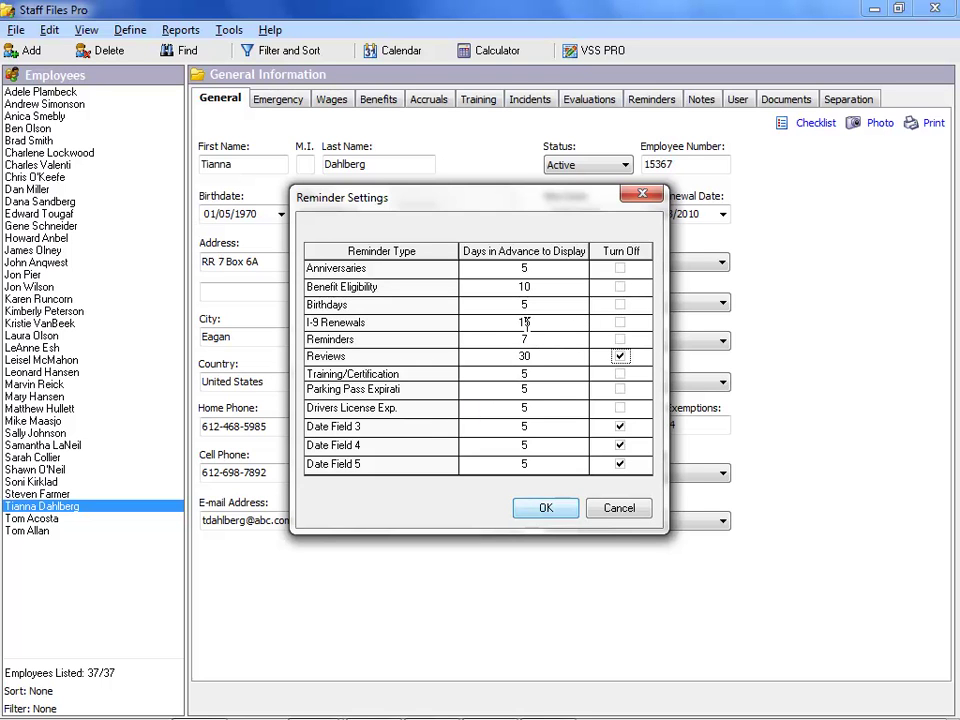
key(Return)
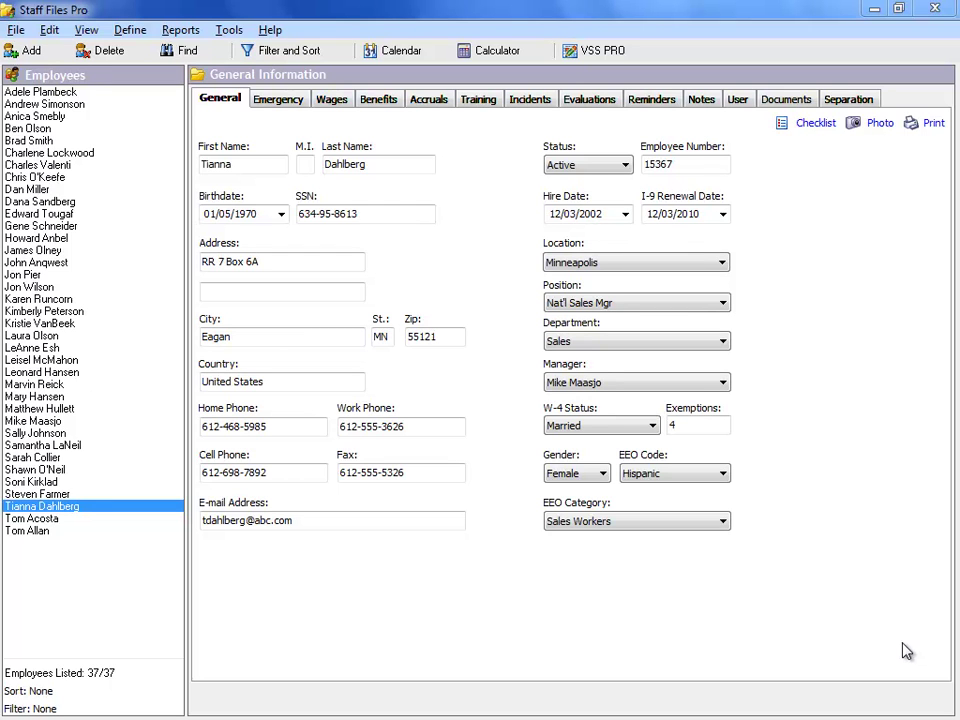
- Rename the Department field label on the employee form to 'Division'
double_click(593, 326)
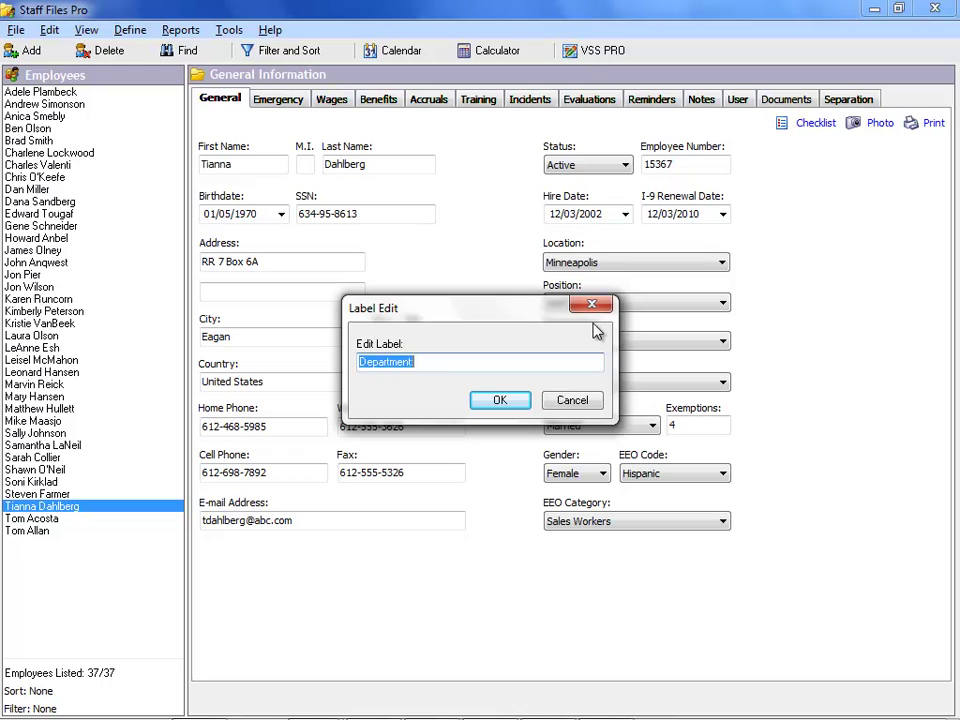
text(Division)
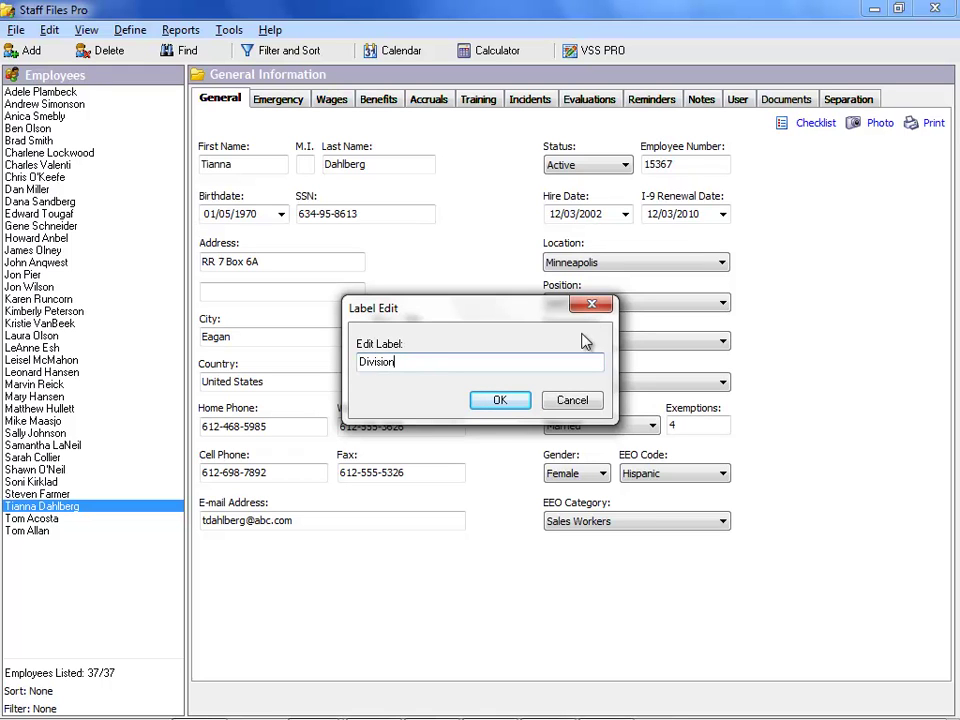
click(500, 400)
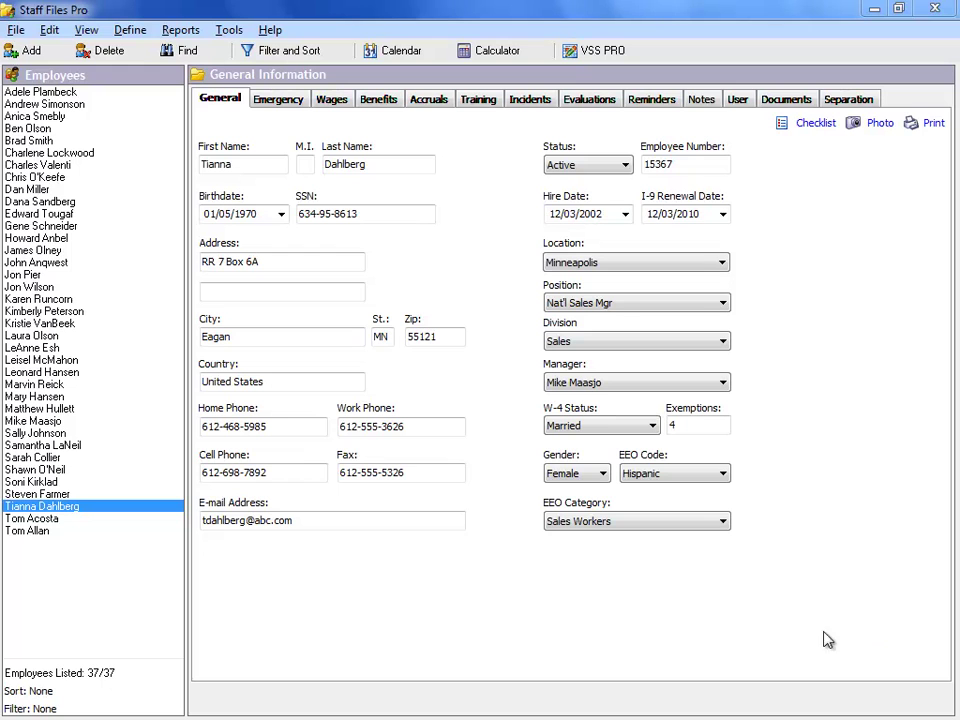
click(16, 30)
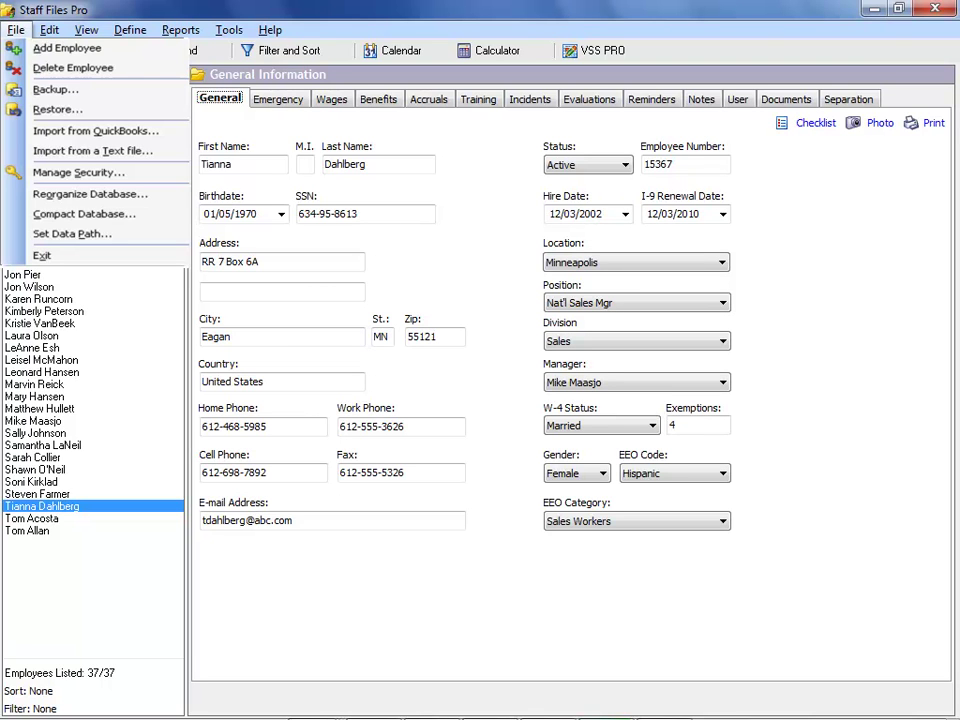
key(Escape)
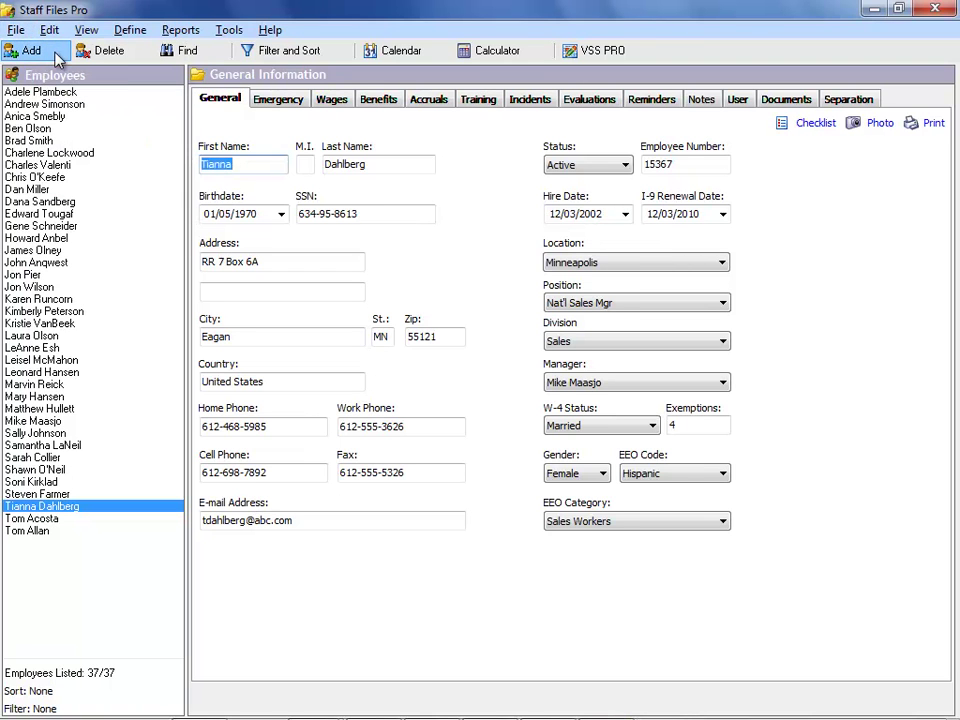
- Add a blank New Employee record, bringing the employee count to 38
click(56, 58)
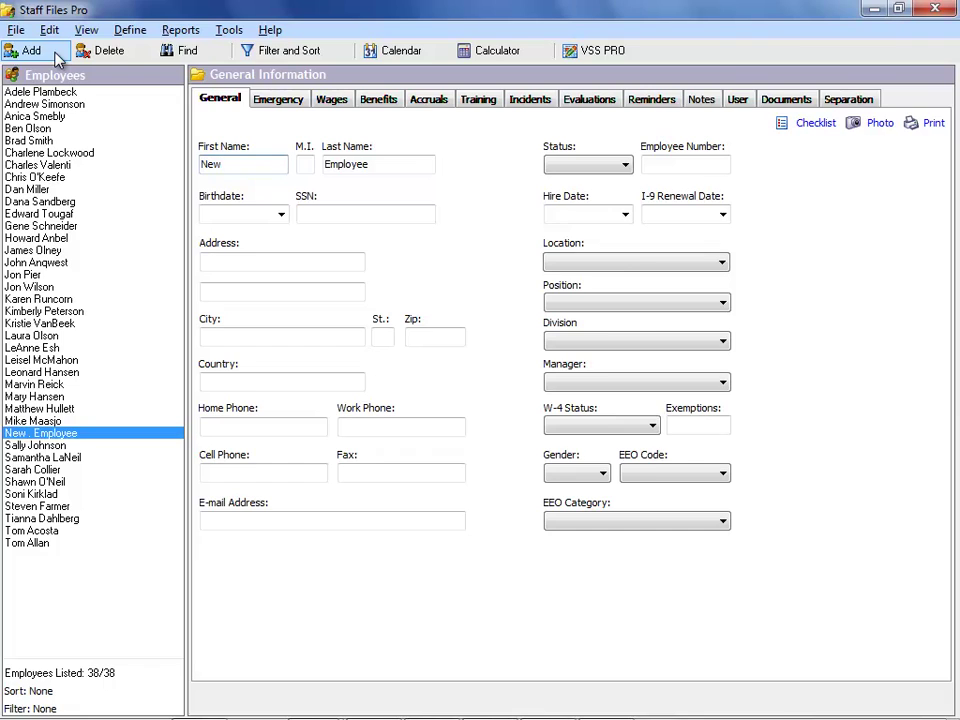